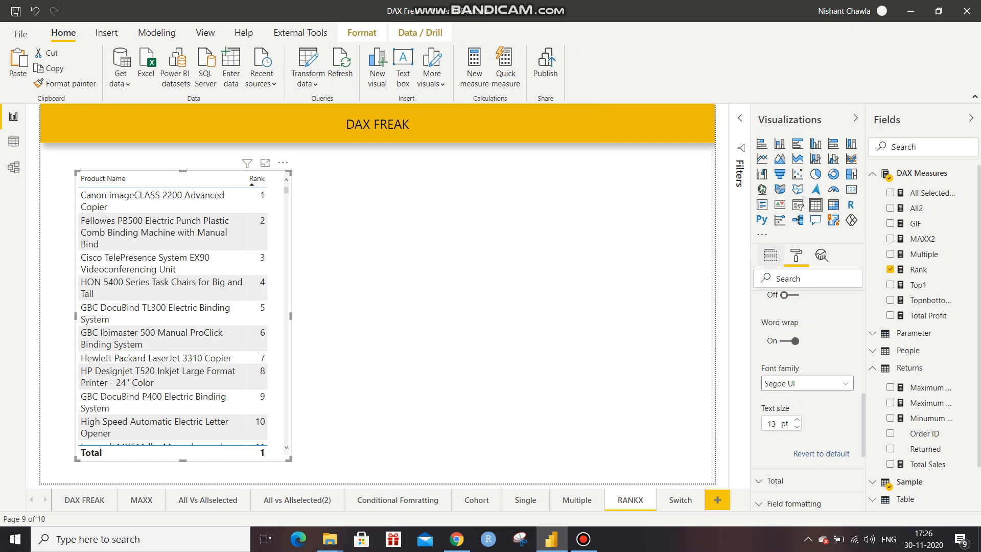
# Remove the Rank measure from the product table's values and widen the table visual.
pyautogui.click(770, 254)
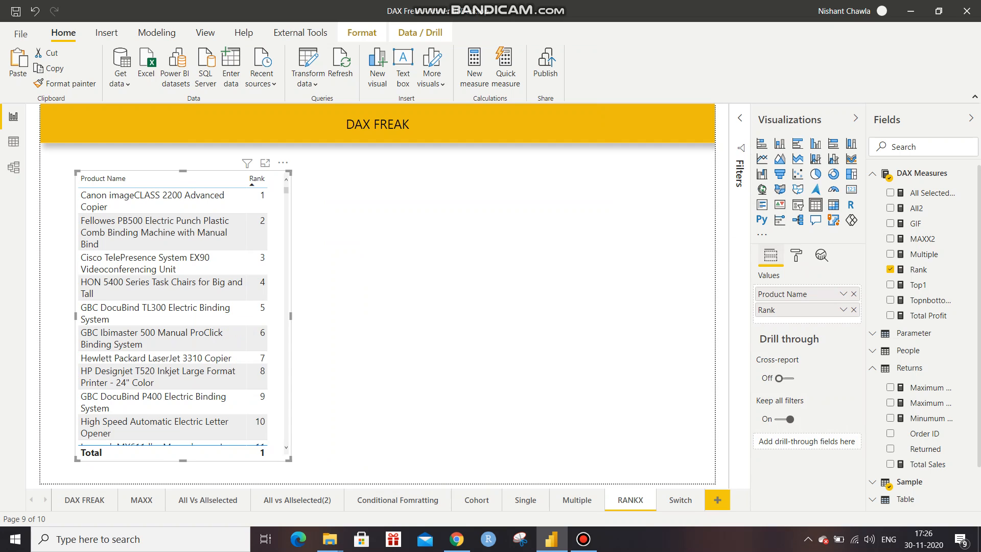
pyautogui.click(854, 309)
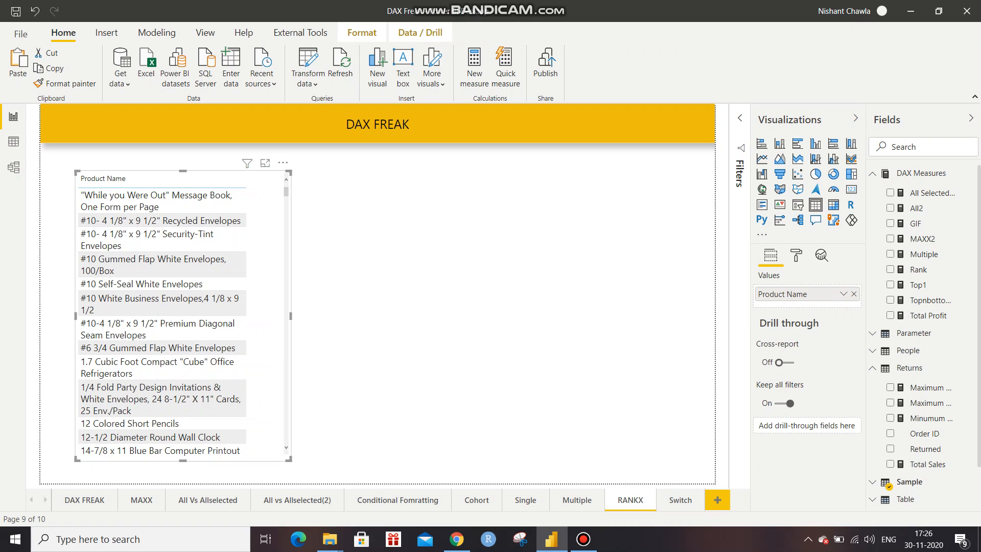
pyautogui.moveTo(290, 316); pyautogui.dragTo(332, 315)
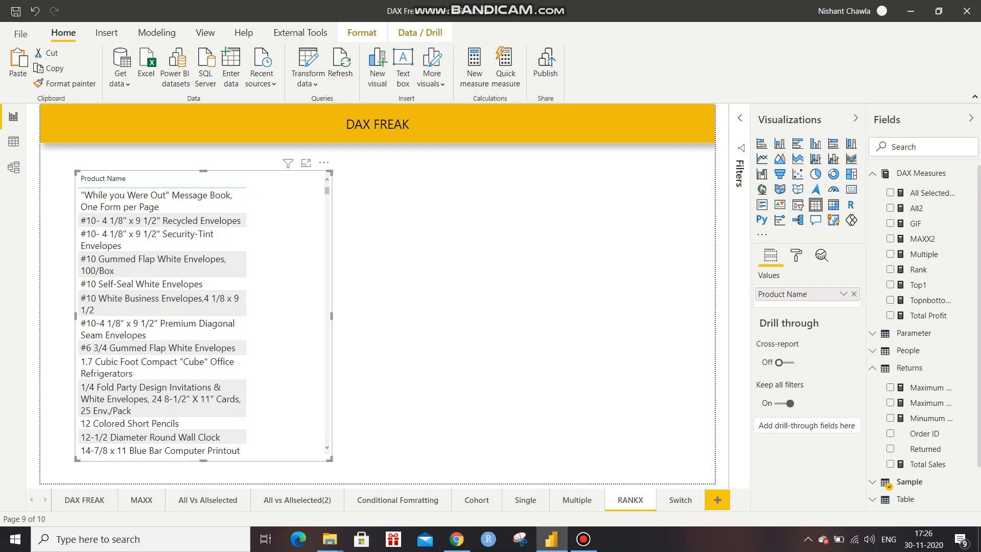
pyautogui.scroll(-20, 162, 316)
pyautogui.scroll(-20, 162, 317)
pyautogui.scroll(20, 163, 317)
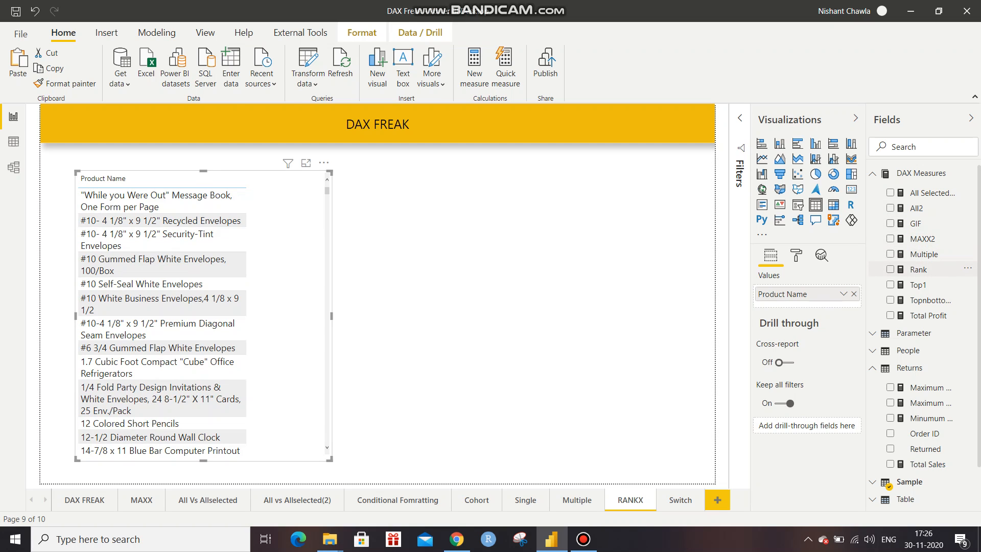
# Open the Rank measure's formula and delete all its arguments, keeping only "Rank = RANKX(".
pyautogui.click(918, 269)
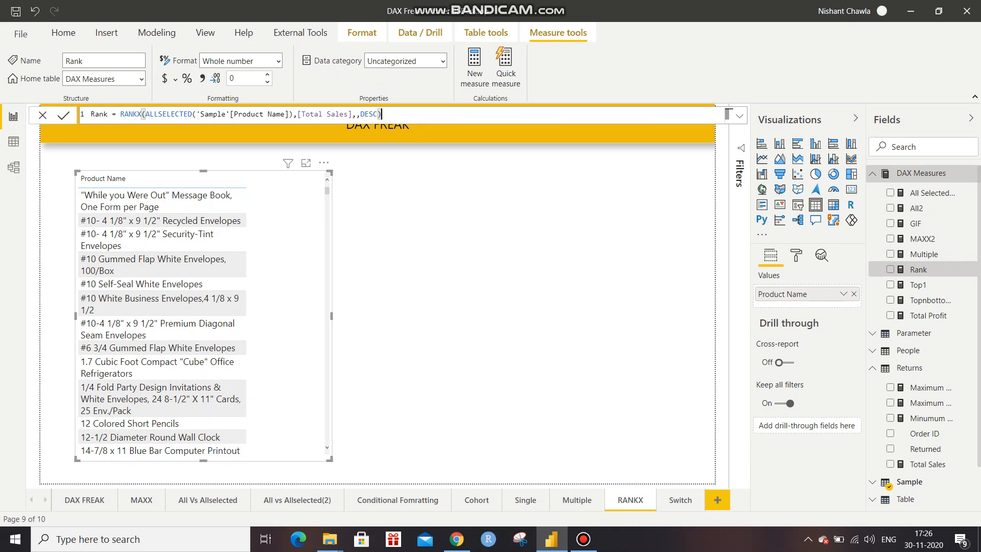
pyautogui.press('BackSpace')
pyautogui.press('BackSpace')
pyautogui.press('BackSpace')
pyautogui.press('BackSpace')
pyautogui.press('BackSpace')
pyautogui.press('BackSpace')
pyautogui.press('BackSpace')
pyautogui.press('BackSpace')
pyautogui.press('BackSpace')
pyautogui.press('BackSpace')
pyautogui.press('BackSpace')
pyautogui.press('BackSpace')
pyautogui.press('BackSpace')
pyautogui.press('BackSpace')
pyautogui.press('BackSpace')
pyautogui.press('BackSpace')
pyautogui.press('BackSpace')
pyautogui.press('BackSpace')
pyautogui.press('BackSpace')
pyautogui.press('BackSpace')
pyautogui.press('BackSpace')
pyautogui.press('BackSpace')
pyautogui.press('BackSpace')
pyautogui.press('BackSpace')
pyautogui.press('BackSpace')
pyautogui.press('BackSpace')
pyautogui.press('BackSpace')
pyautogui.press('BackSpace')
pyautogui.press('BackSpace')
pyautogui.press('BackSpace')
pyautogui.press('BackSpace')
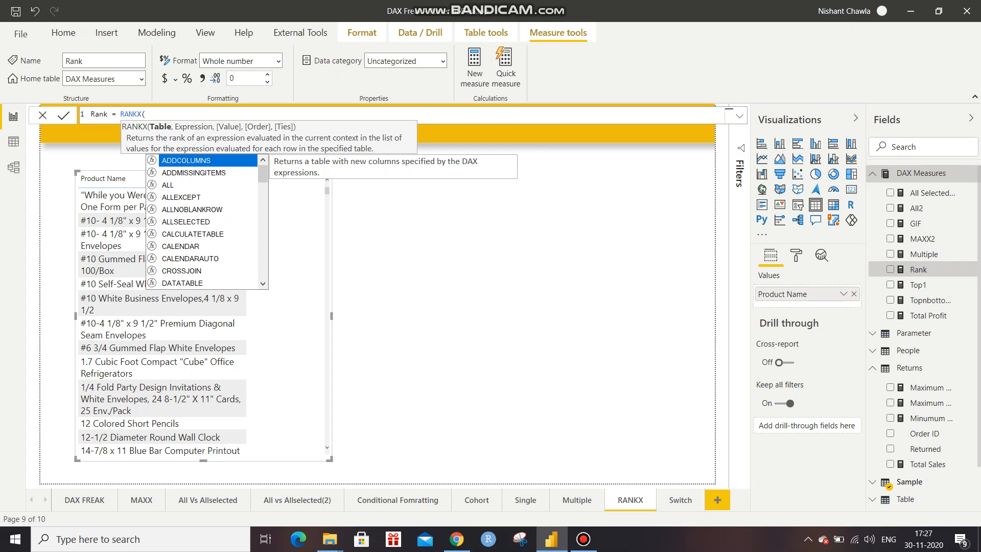
pyautogui.write('pro')
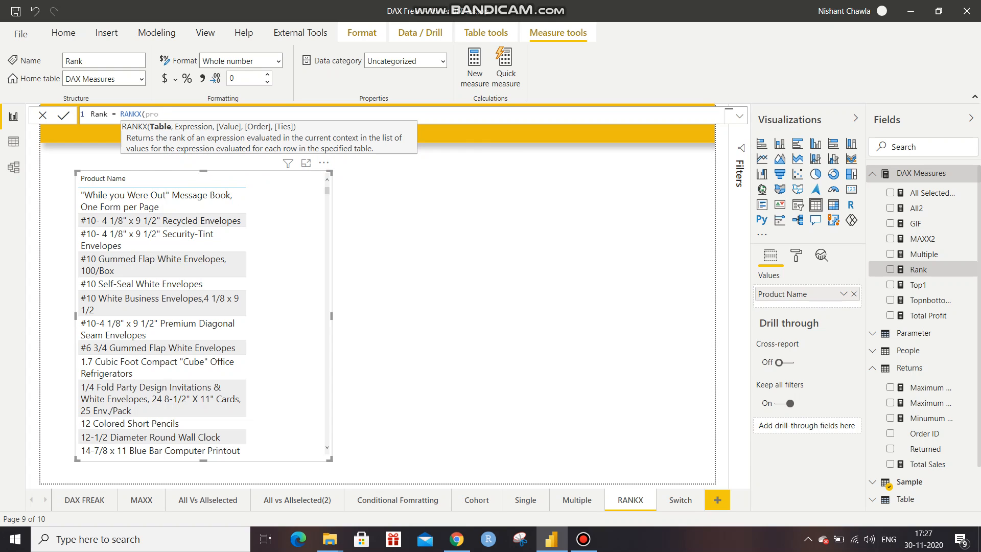
pyautogui.press('BackSpace')
pyautogui.press('BackSpace')
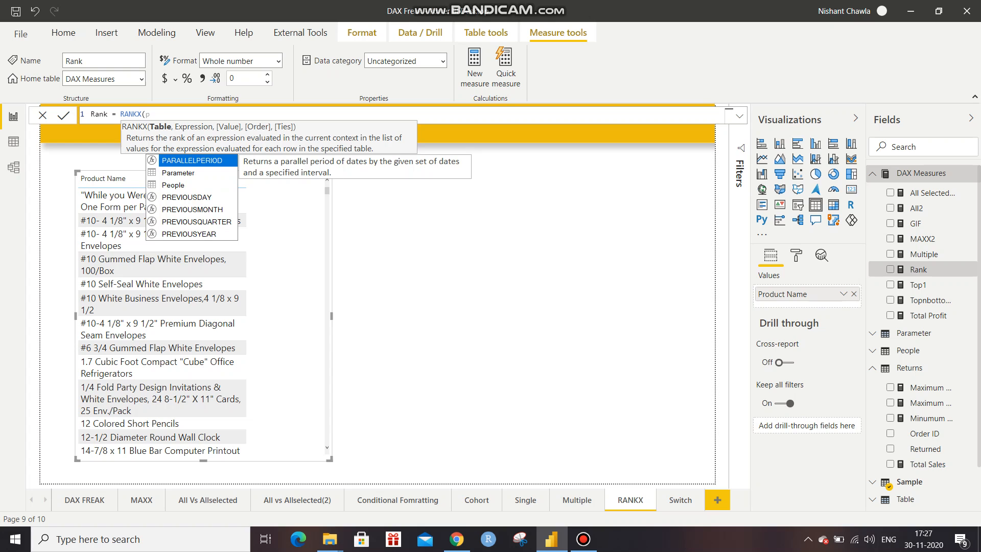
pyautogui.press('BackSpace')
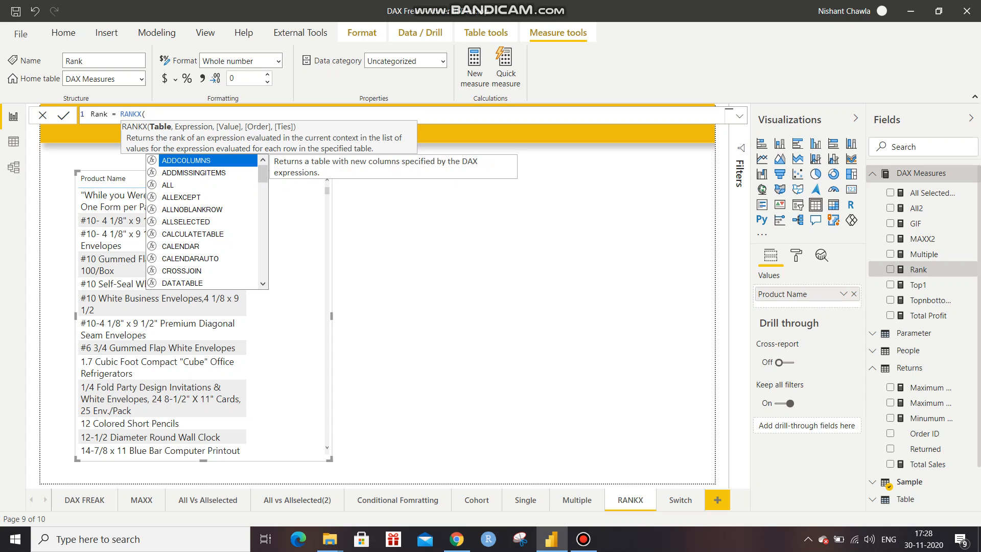
# Enter ALLSELECTED('Sample'[Product Name]) as the table argument of RANKX in the Rank formula.
pyautogui.write('all')
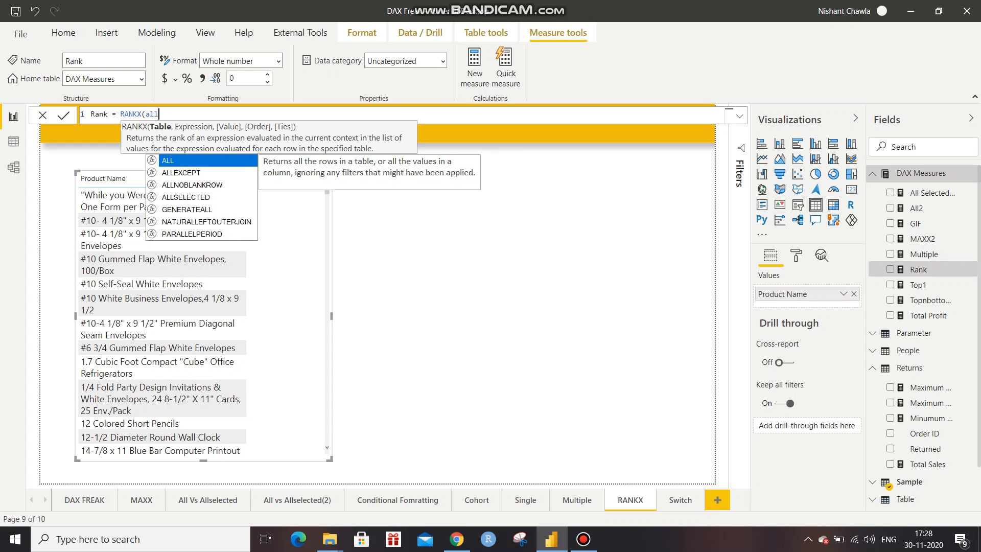
pyautogui.write('se')
pyautogui.press('Tab')
pyautogui.write('prod')
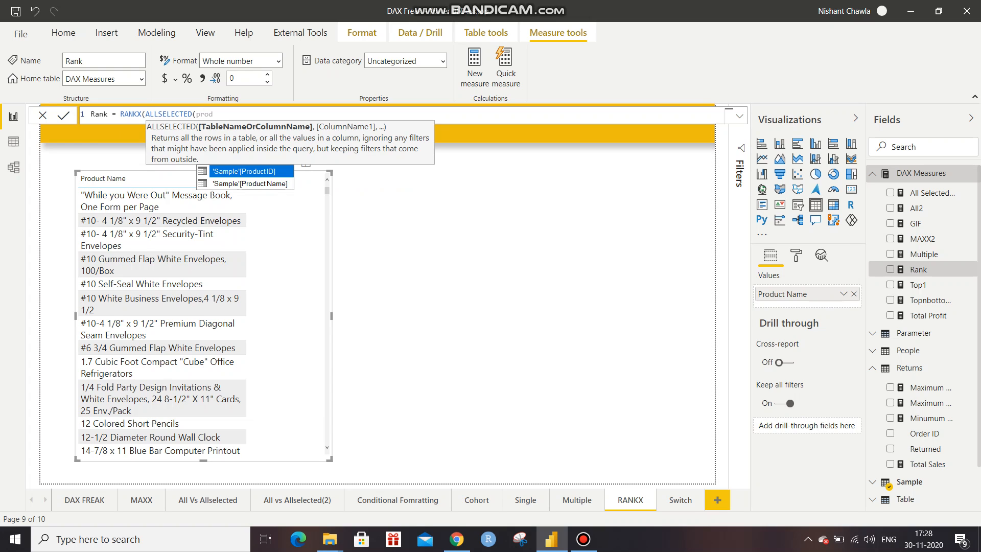
pyautogui.press('Down')
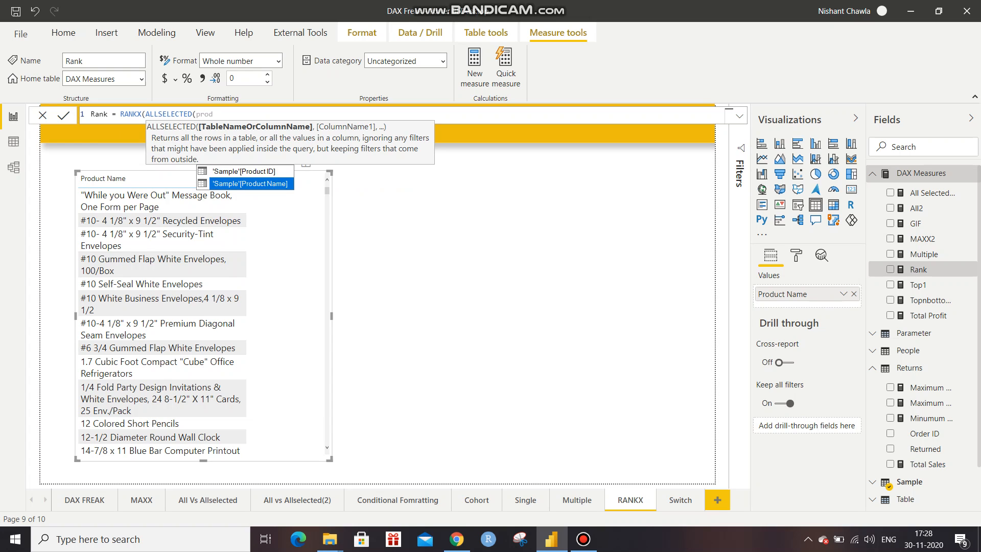
pyautogui.press('Tab')
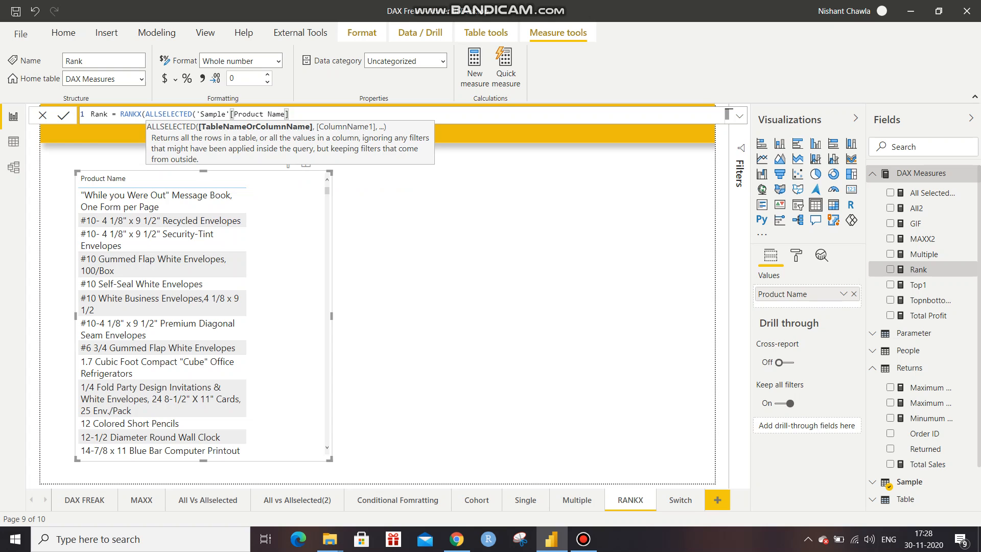
pyautogui.write(')')
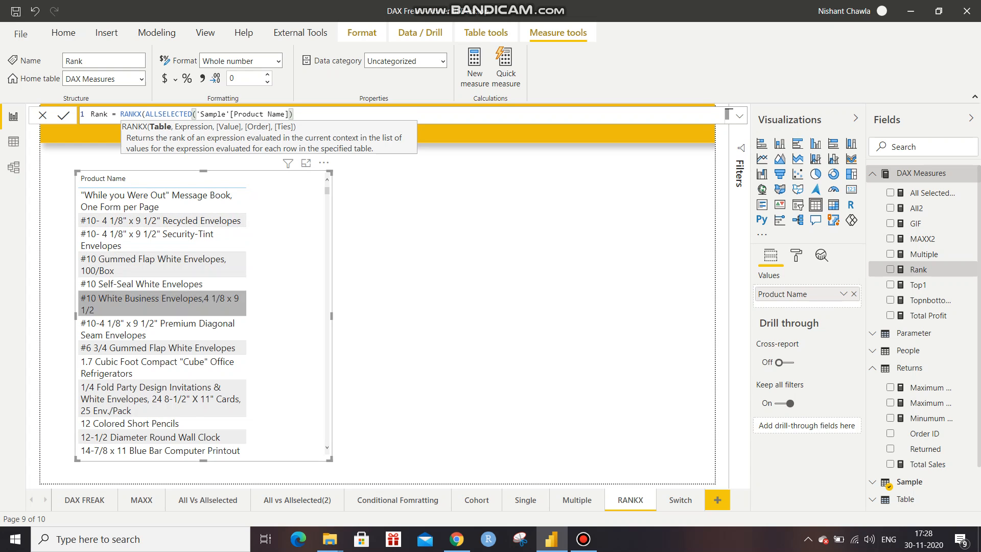
# Add [Total Sales] as the RANKX expression, leave the value argument empty, and set the order to DESC.
pyautogui.write(',')
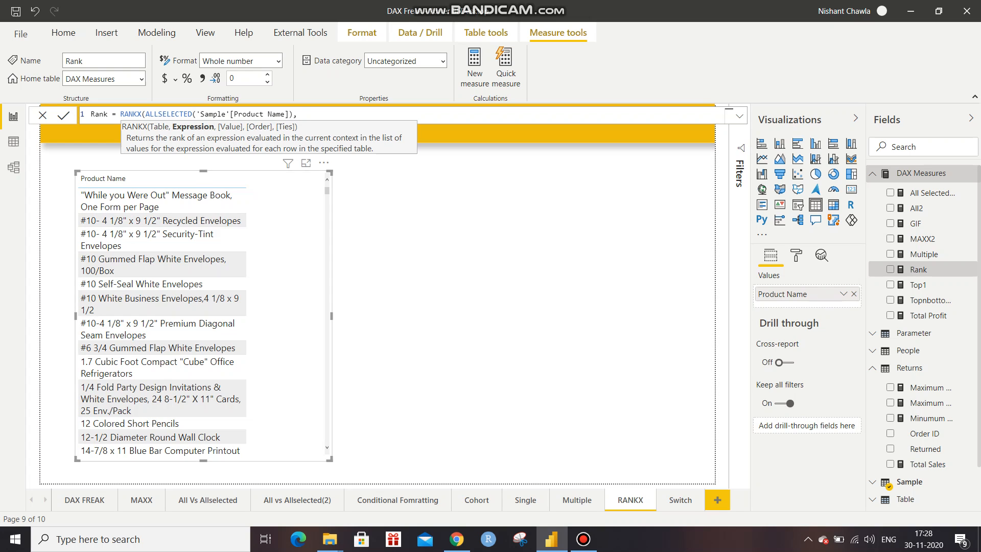
pyautogui.write('tot')
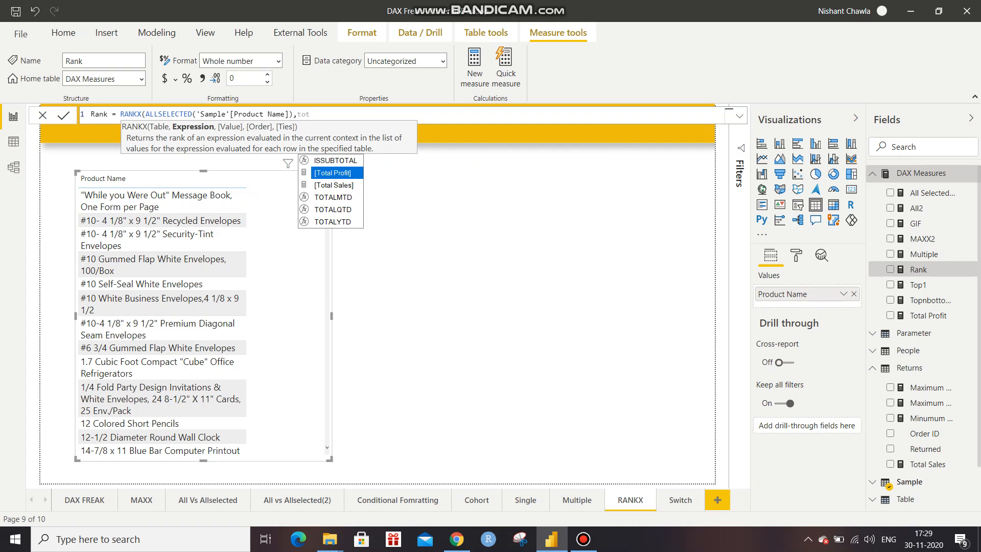
pyautogui.press('Down')
pyautogui.press('Tab')
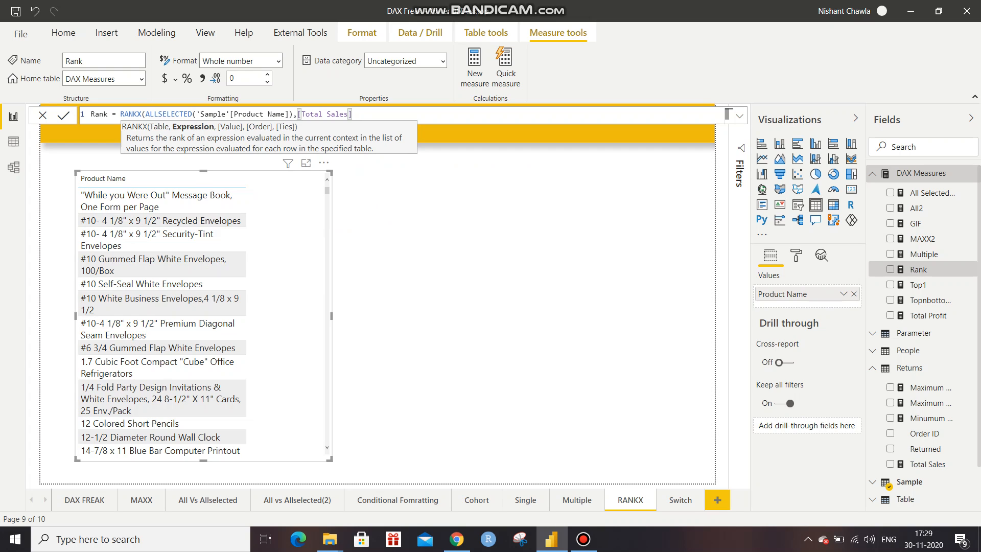
pyautogui.write(',')
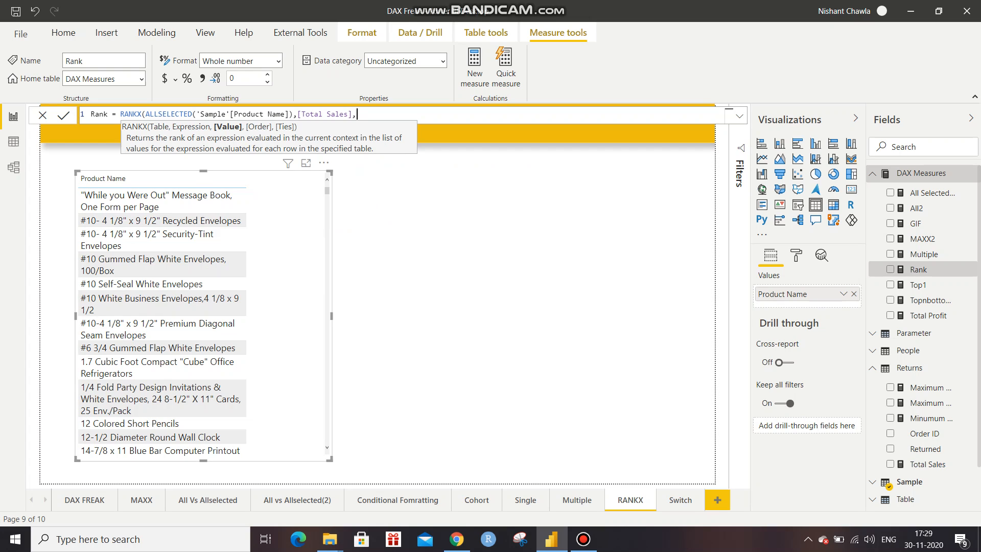
pyautogui.write(',')
pyautogui.press('Down')
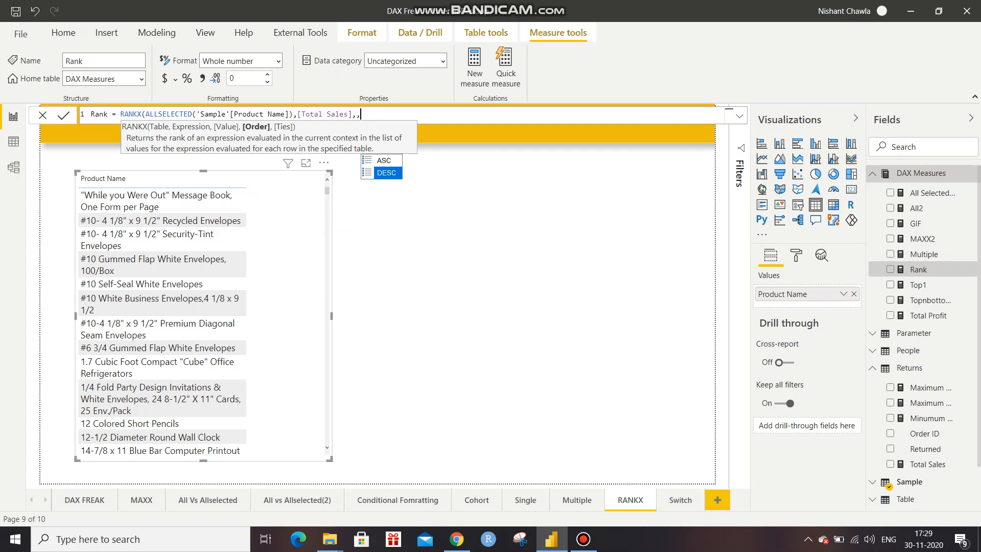
pyautogui.press('Tab')
# Examine the Dense and Skip options of the RANKX ties argument, leaving that argument out of the formula.
pyautogui.write(',')
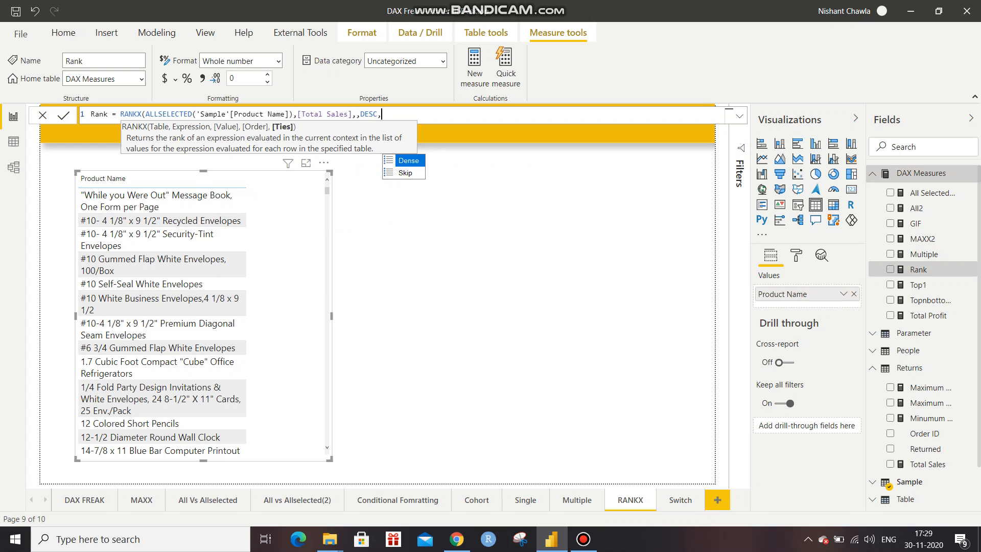
pyautogui.press('Down')
pyautogui.press('Up')
pyautogui.press('Down')
pyautogui.press('Up')
pyautogui.press('Down')
pyautogui.press('Up')
pyautogui.press('Down')
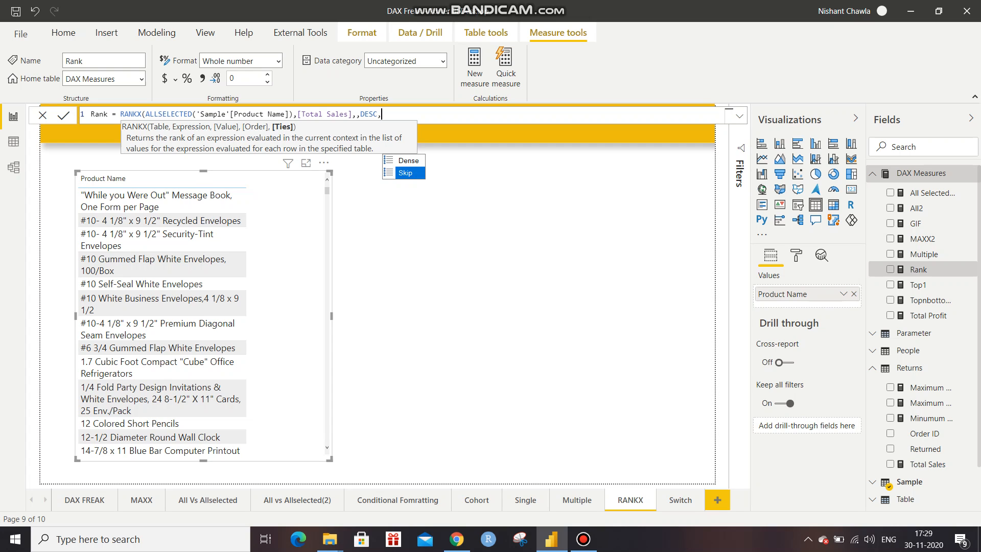
pyautogui.press('Up')
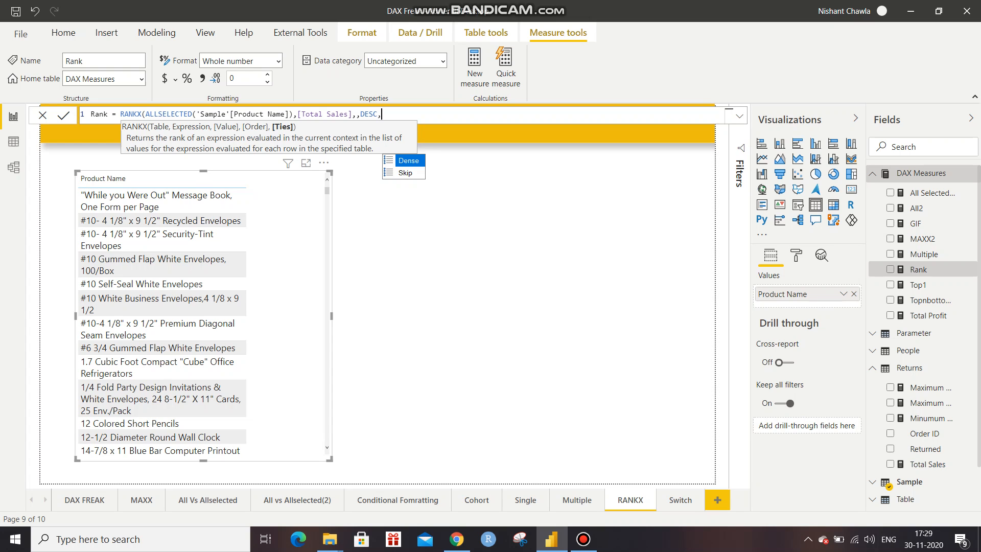
pyautogui.press('Down')
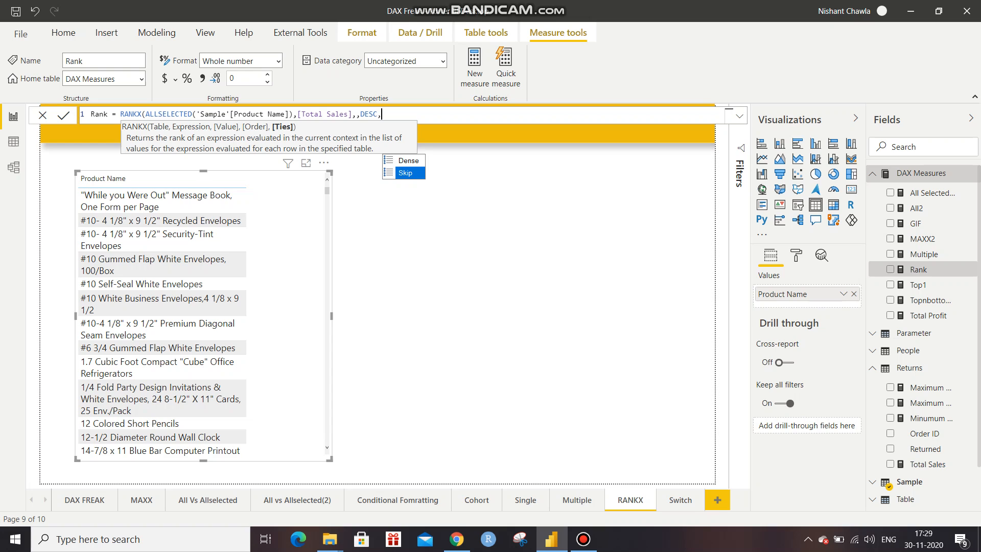
pyautogui.press('BackSpace')
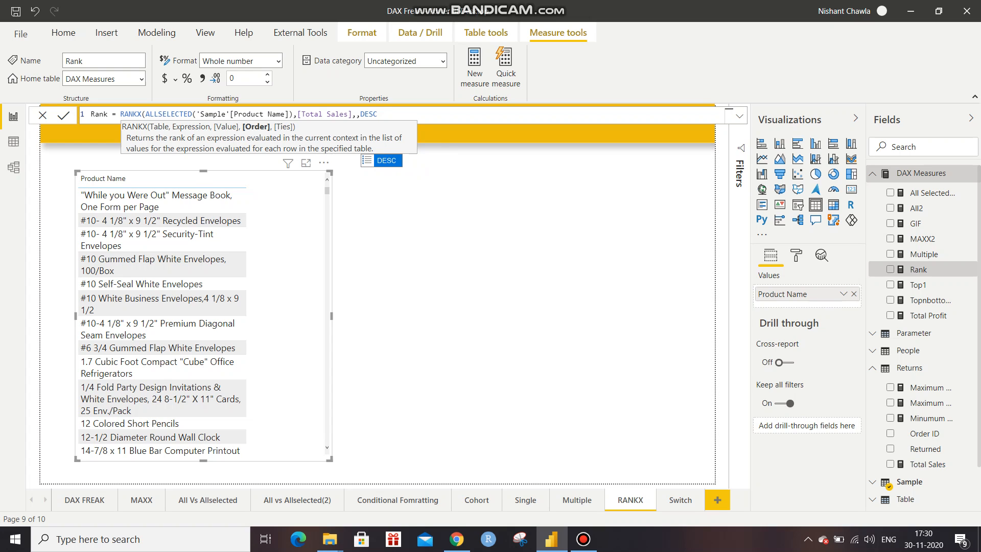
# Close the Rank formula's parenthesis and add the Rank measure to the product table's values.
pyautogui.write(')')
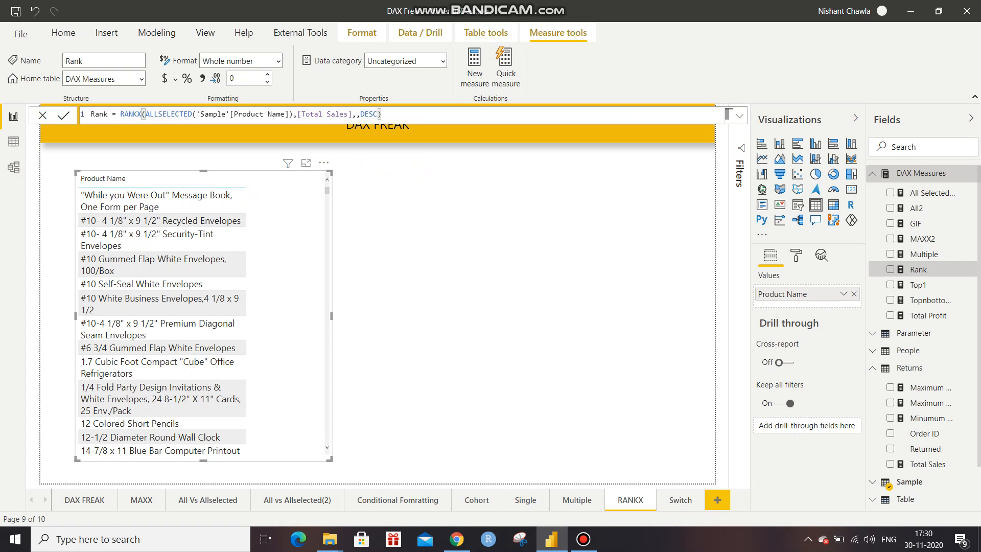
pyautogui.moveTo(919, 270); pyautogui.dragTo(817, 305)
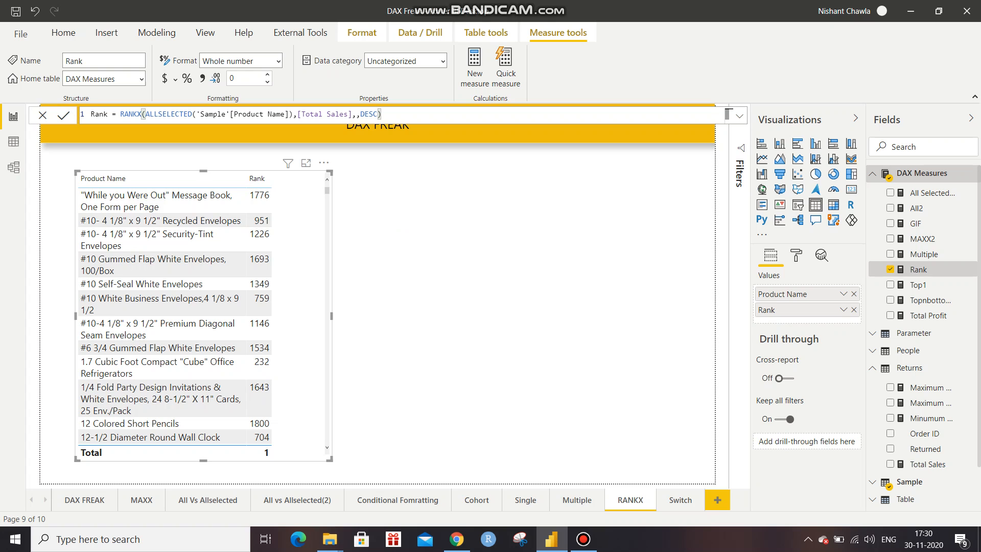
# Sort the product table by Rank in ascending order.
pyautogui.click(324, 163)
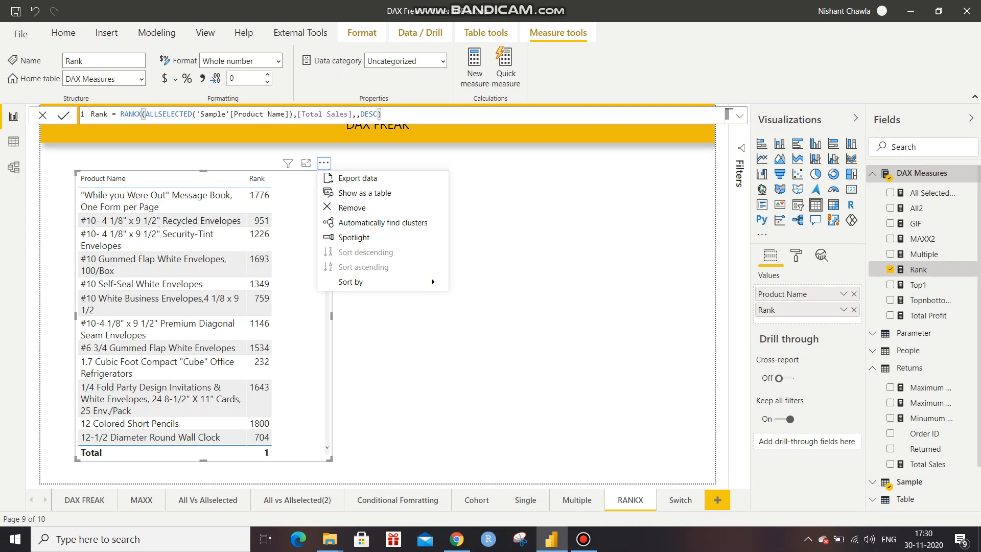
pyautogui.moveTo(351, 281)
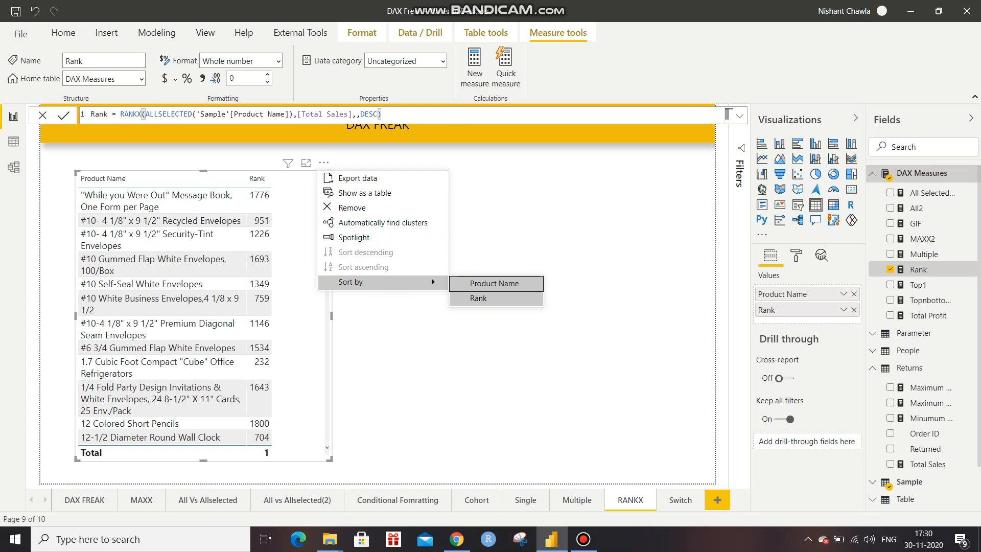
pyautogui.click(481, 298)
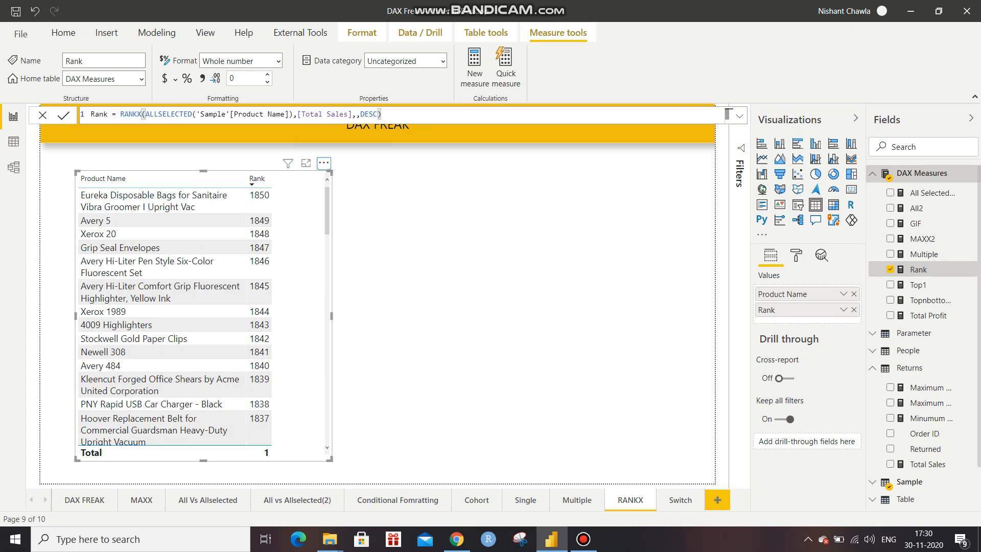
pyautogui.click(324, 163)
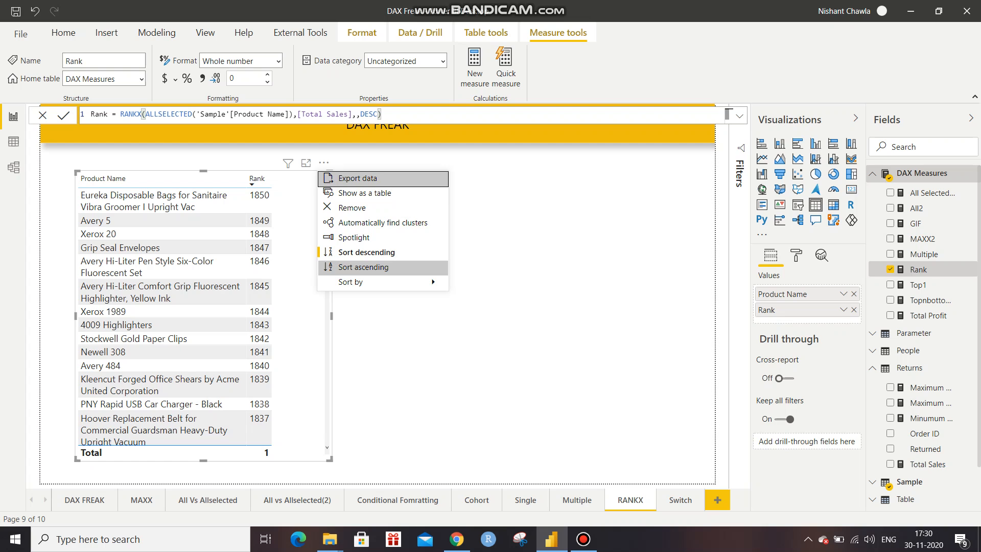
pyautogui.click(364, 267)
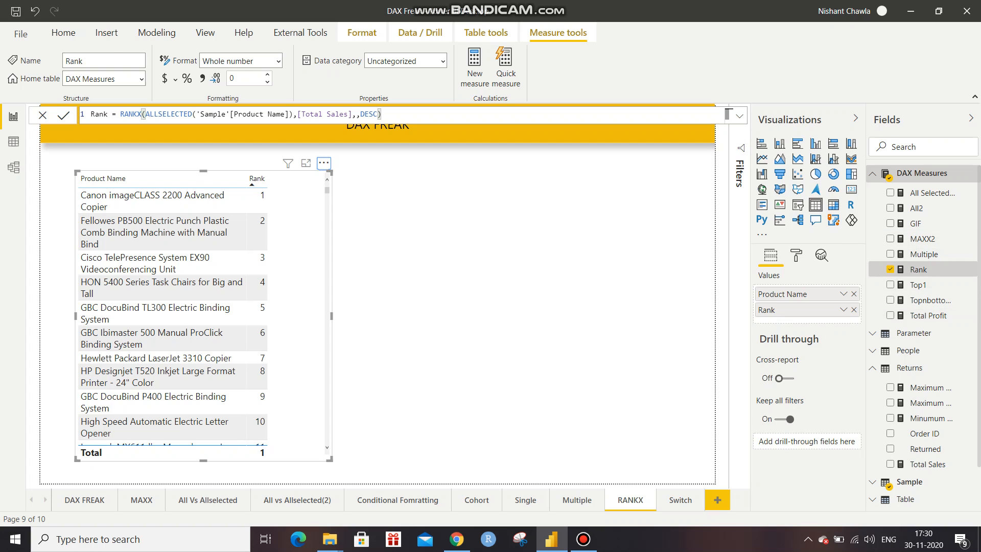
# Search the fields for "tot" and add the Total Sales measure to the table's values below Rank.
pyautogui.click(922, 146)
pyautogui.write('tot')
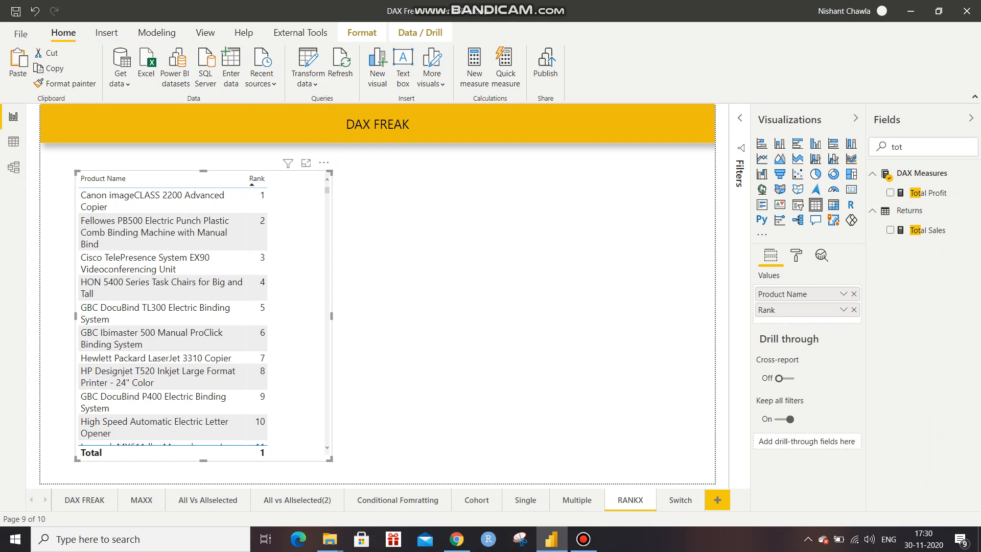
pyautogui.moveTo(927, 230); pyautogui.dragTo(790, 322)
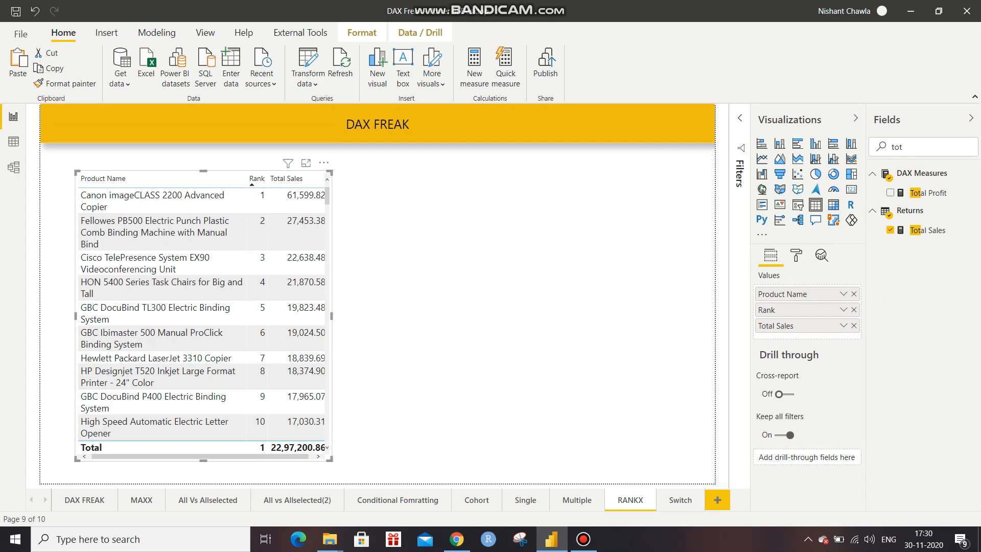
# Filter the product table to show items whose Rank is greater than or equal to 15.
pyautogui.click(740, 119)
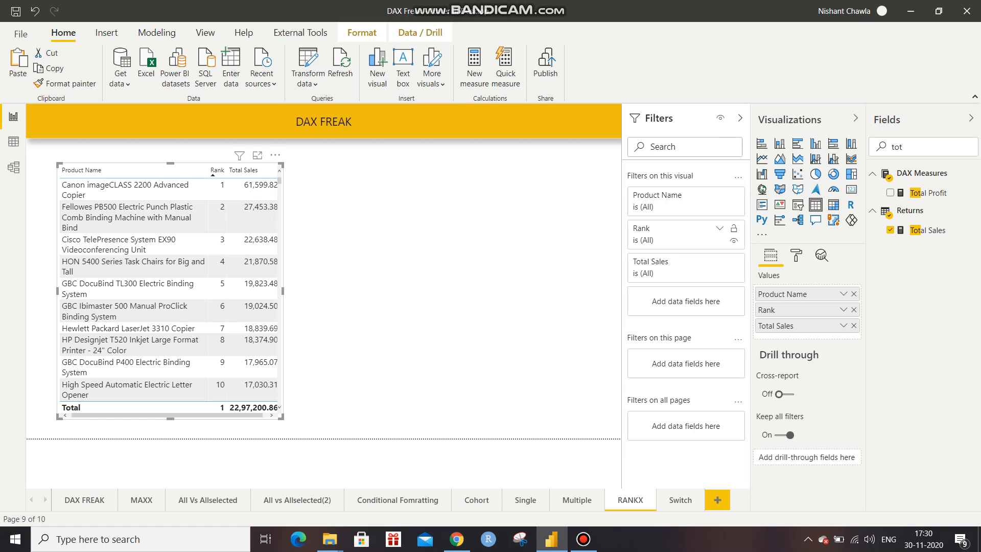
pyautogui.click(719, 227)
pyautogui.click(720, 274)
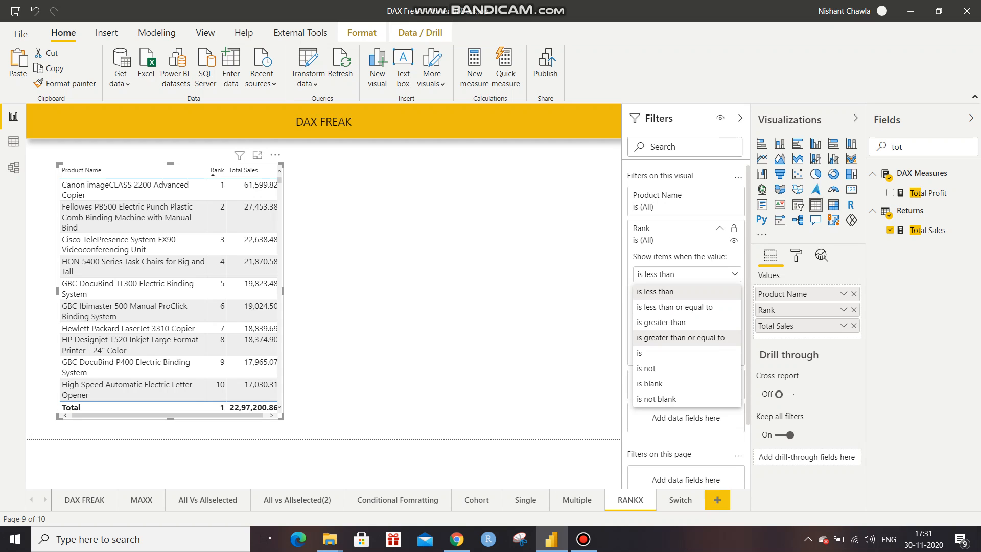
pyautogui.click(681, 337)
pyautogui.write('15')
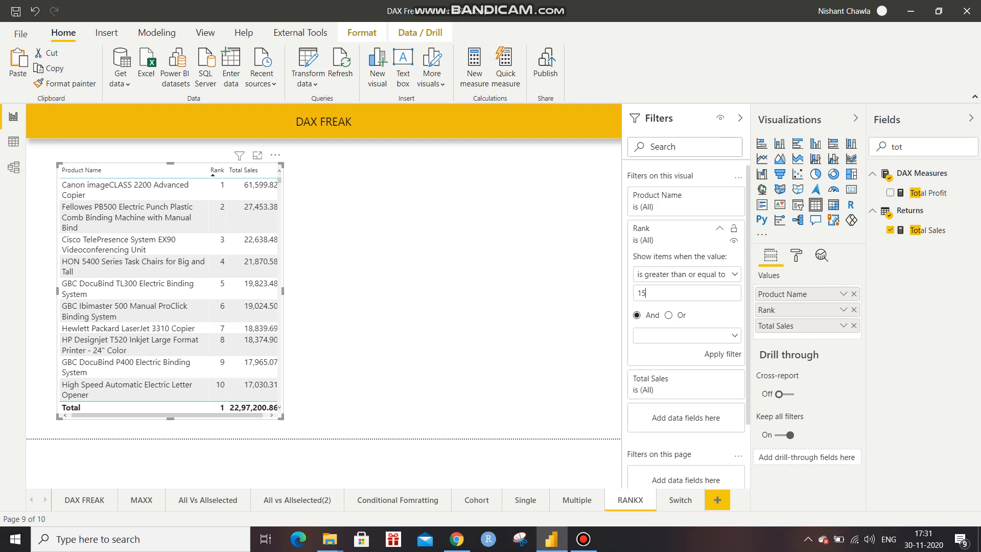
pyautogui.press('Return')
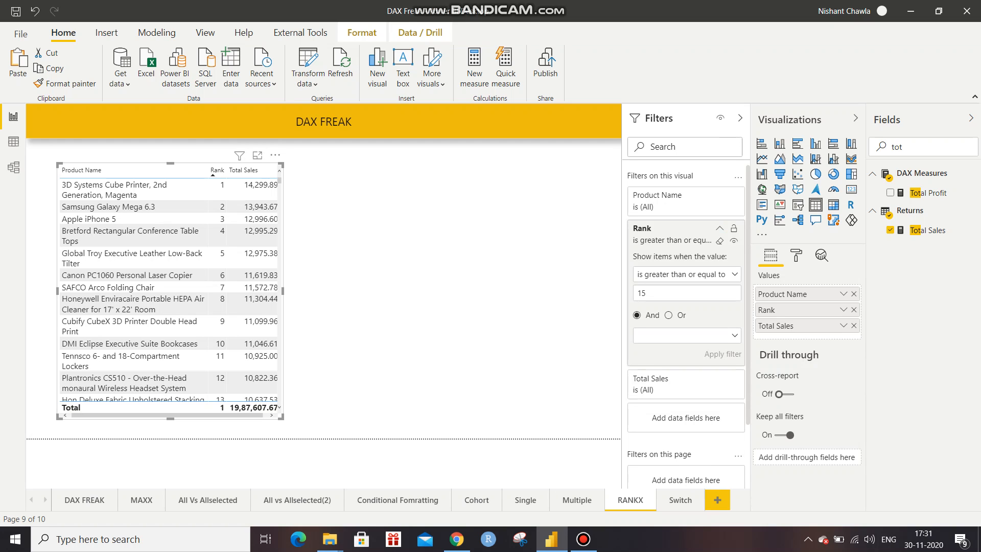
# Change the table's Rank filter condition to is less than or equal to, apply it, and look through the filtered products.
pyautogui.click(687, 275)
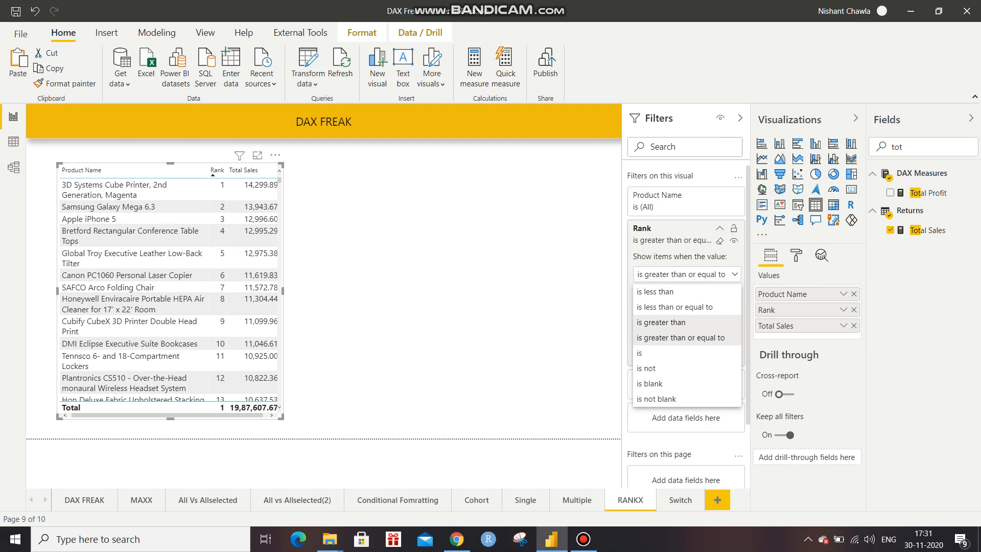
pyautogui.click(674, 307)
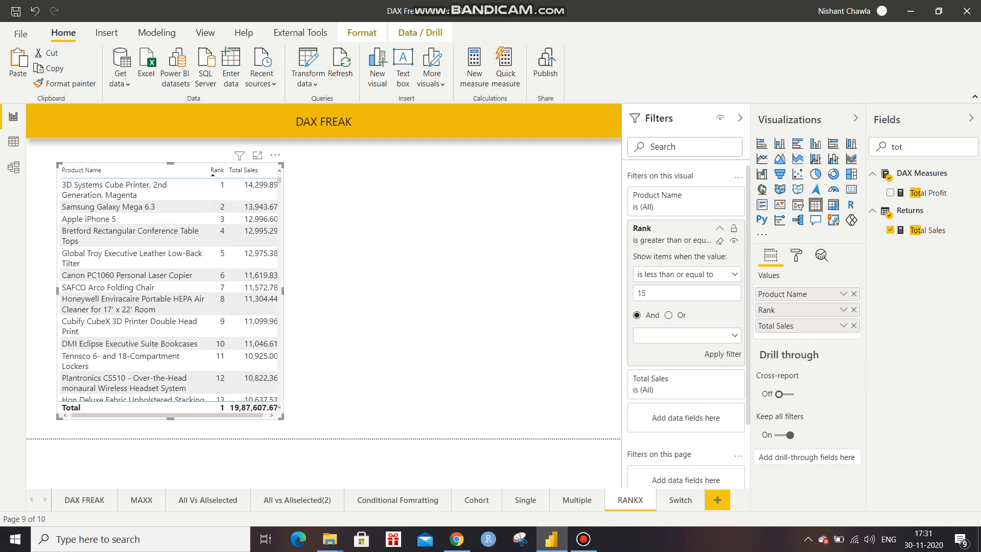
pyautogui.click(722, 354)
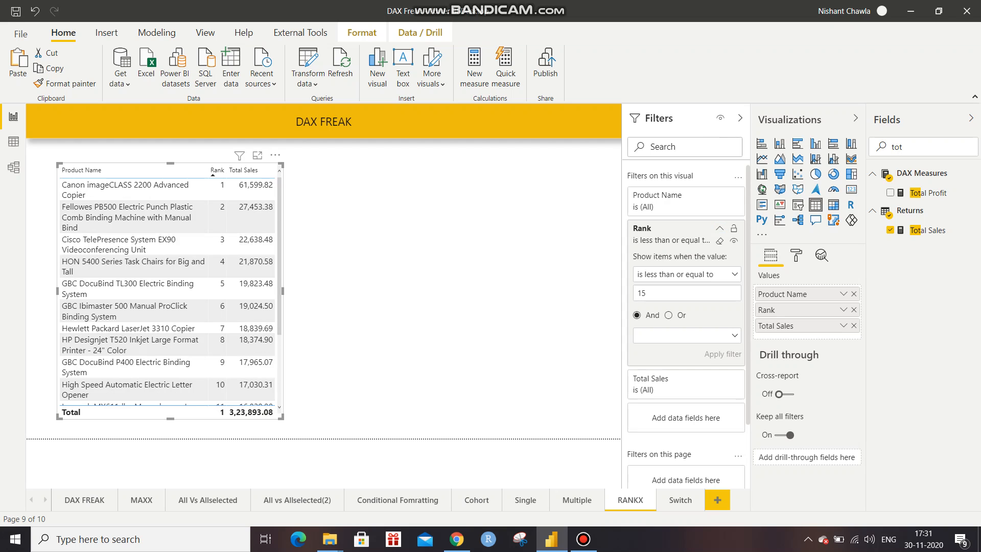
pyautogui.scroll(-2, 167, 286)
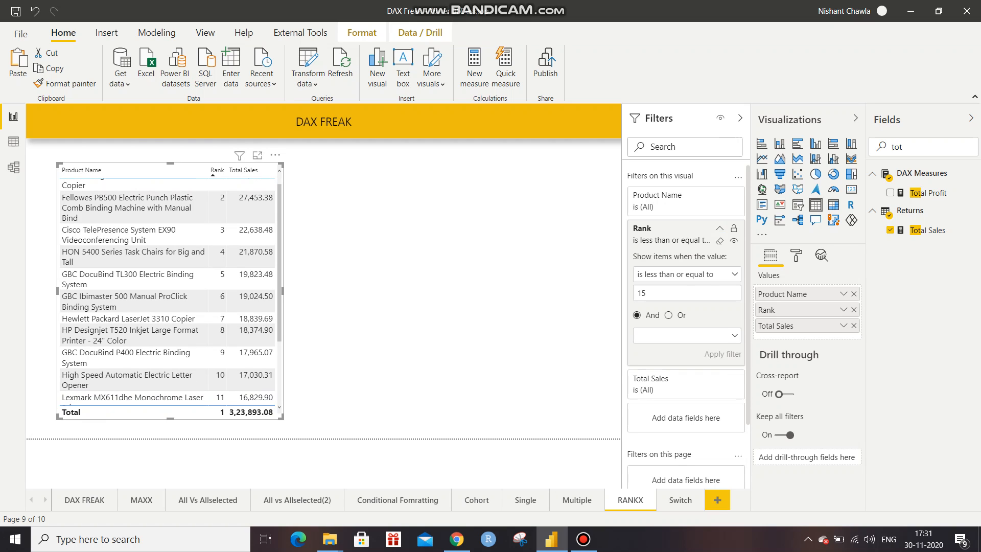
pyautogui.scroll(-3, 253, 265)
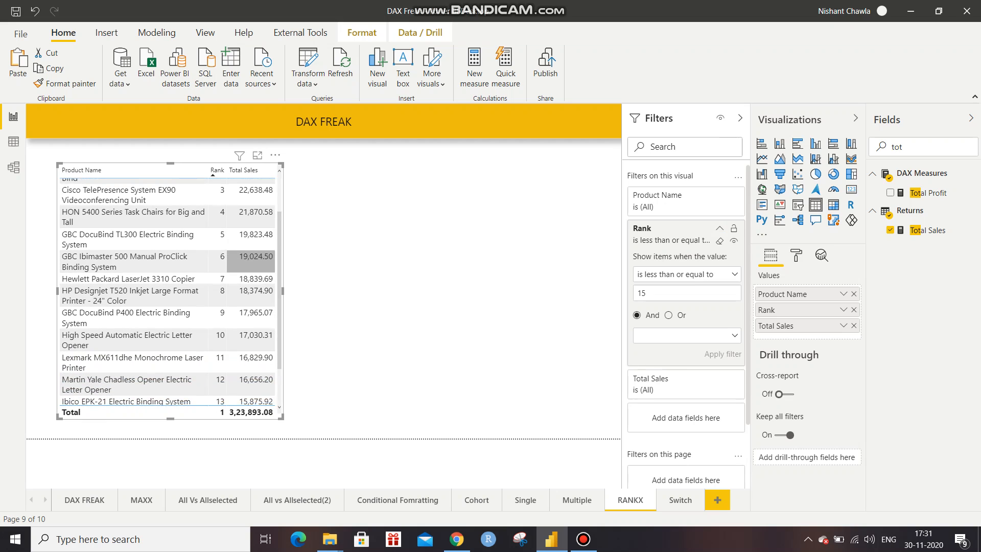